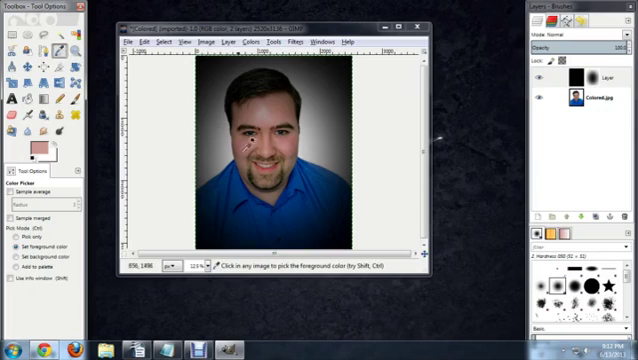
Step: Pick black from the man's dark hair as foreground, then select the Colored.jpg layer
{"action": "left_click", "coordinate": [292, 100]}
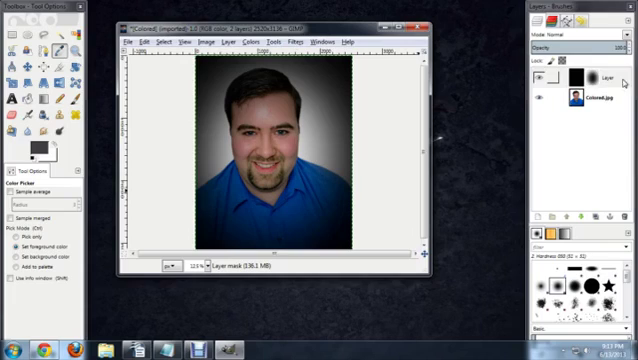
{"action": "left_click", "coordinate": [600, 97]}
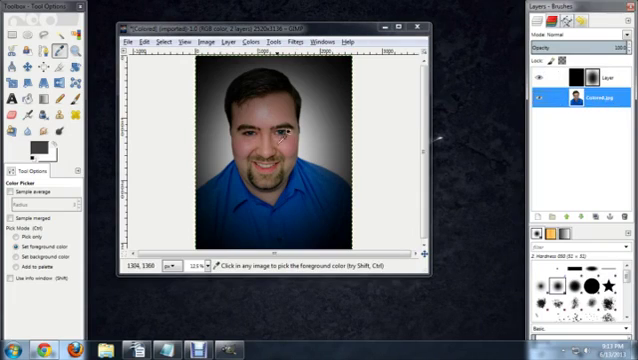
Step: Sample the skin tone from the man's face into the foreground colour
{"action": "left_click", "coordinate": [290, 100]}
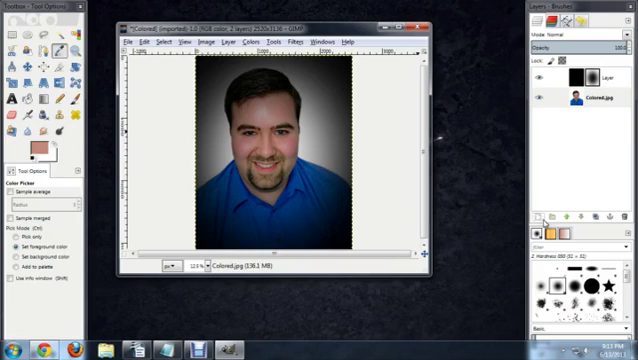
{"action": "key", "text": "ctrl+shift+n"}
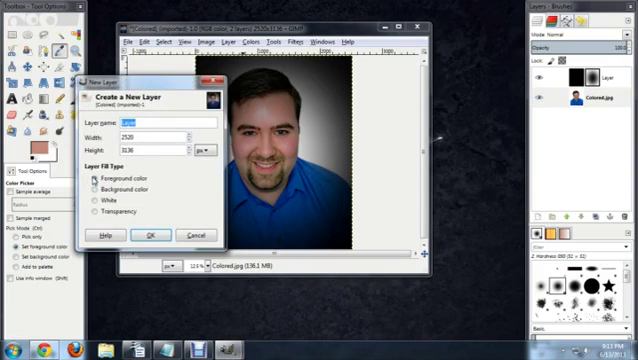
Step: Create a foreground-filled skin-tone layer below the vignette layer
{"action": "left_click", "coordinate": [152, 235]}
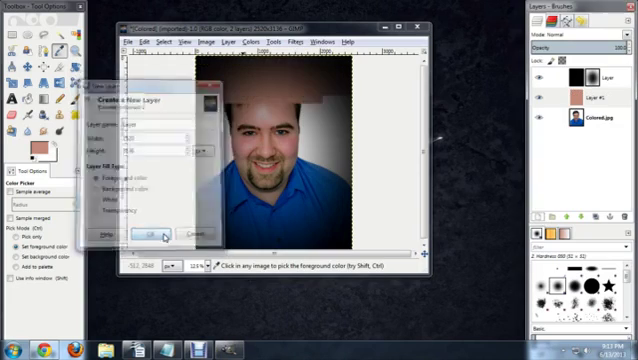